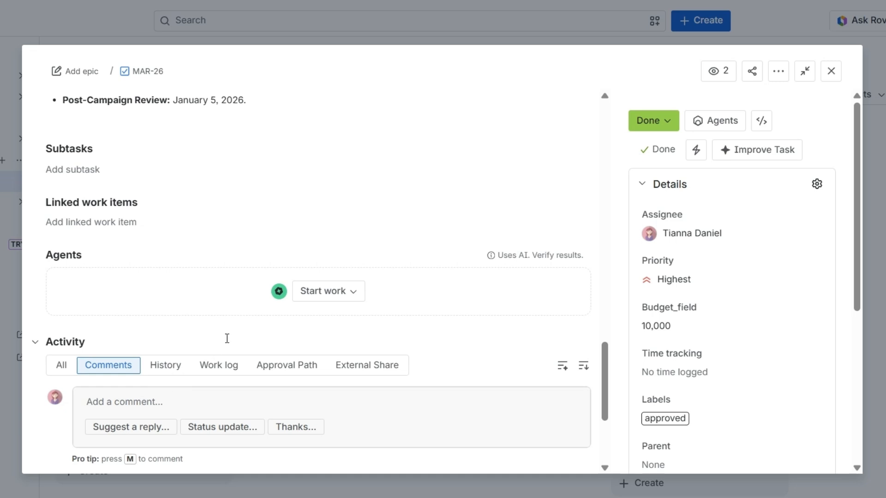
Step: Draft the comment "Okay" in the activity section of work item MAR-26
{"action": "scroll", "coordinate": [227, 338], "scroll_direction": "down", "scroll_amount": 2}
{"action": "left_click", "coordinate": [226, 338]}
{"action": "type", "text": "ㅎ"}
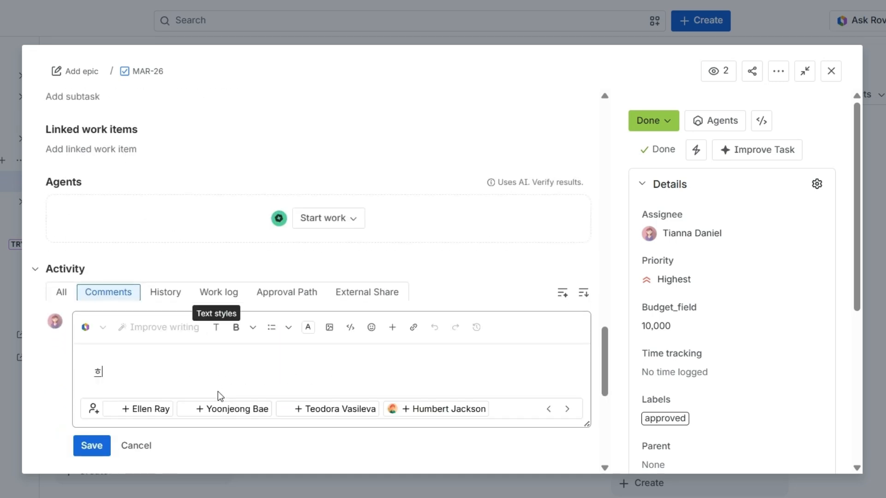
{"action": "key", "text": "BackSpace"}
{"action": "type", "text": "Okay"}
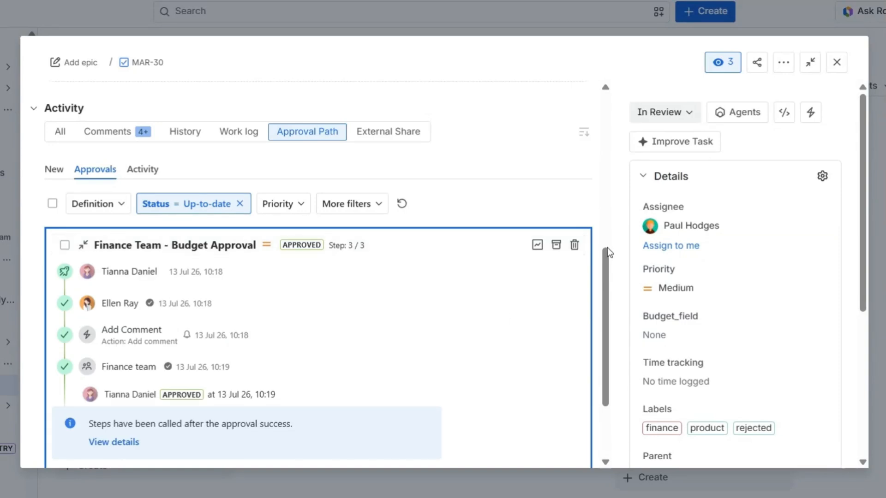
{"action": "scroll", "coordinate": [539, 178], "scroll_direction": "down", "scroll_amount": 1}
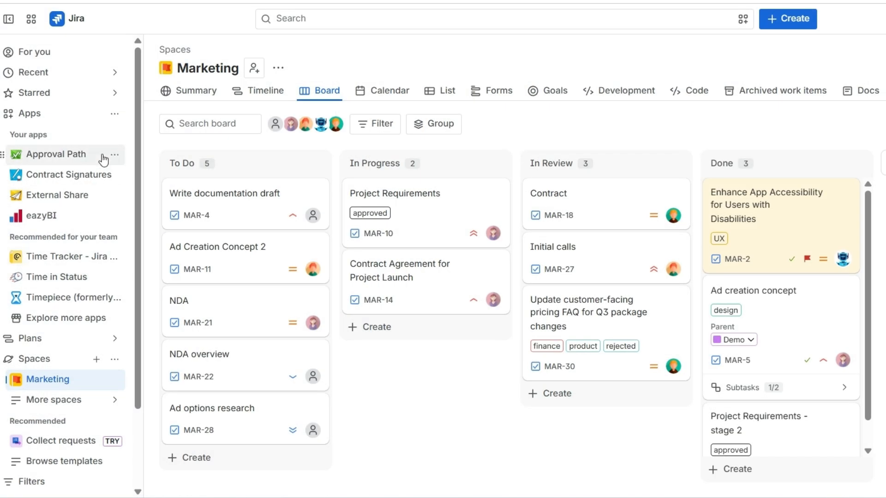
Step: Open the definitions list of the Approval Path app and start creating a new approval definition
{"action": "left_click", "coordinate": [102, 154]}
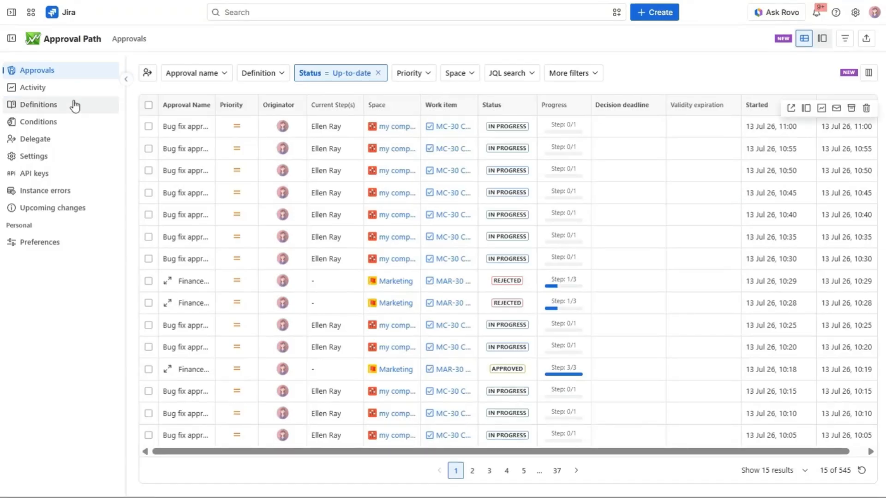
{"action": "left_click", "coordinate": [67, 106]}
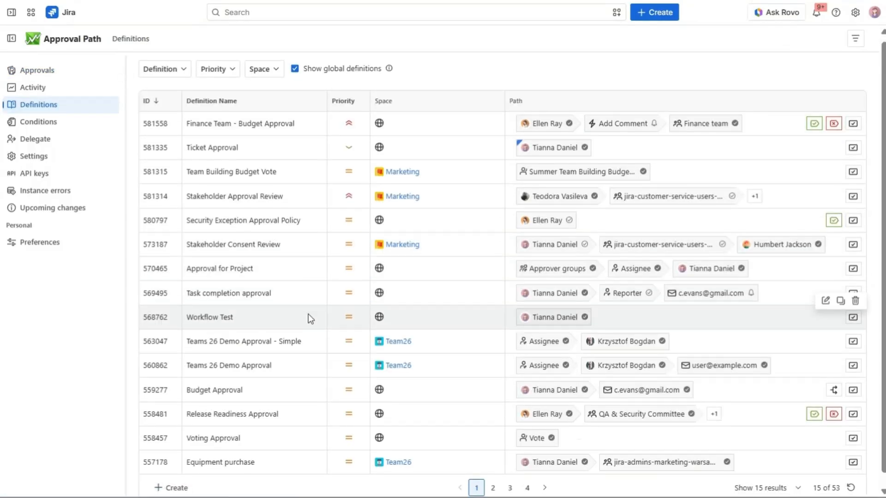
{"action": "scroll", "coordinate": [197, 475], "scroll_direction": "down", "scroll_amount": 1}
{"action": "left_click", "coordinate": [172, 476]}
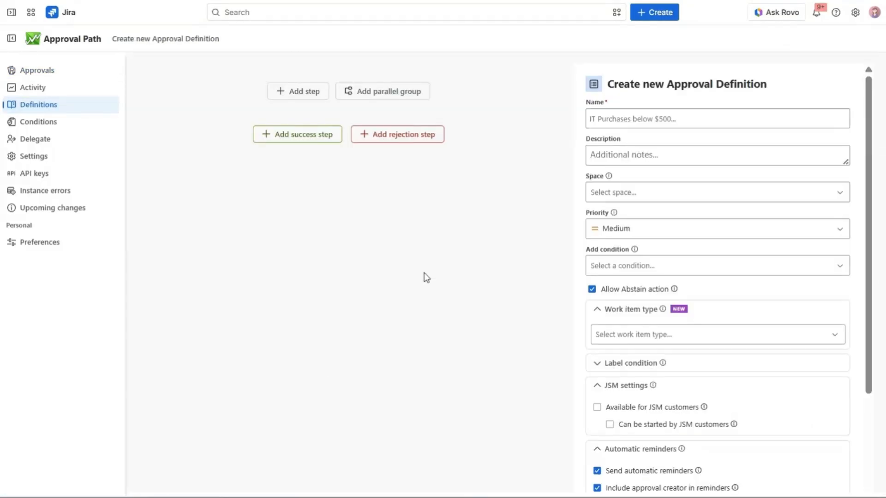
Step: Start an automation step and examine the options for changing the work item status and the user assigned to a field
{"action": "left_click", "coordinate": [311, 93]}
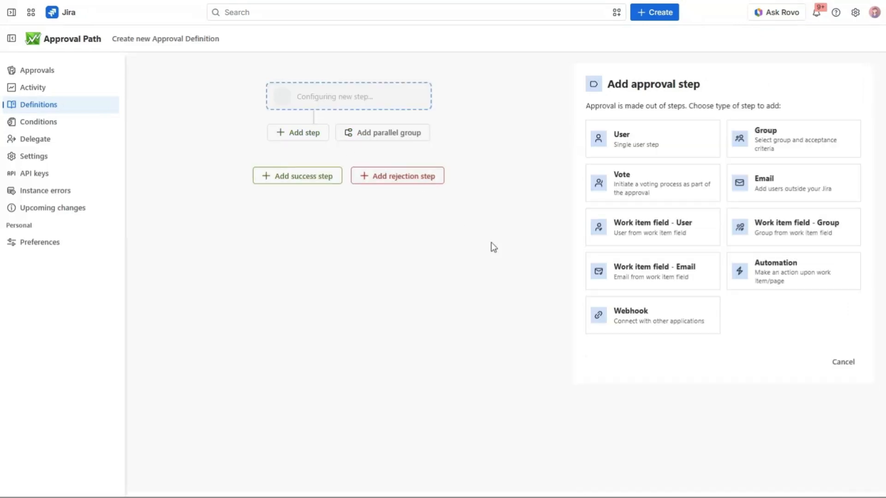
{"action": "left_click", "coordinate": [751, 267]}
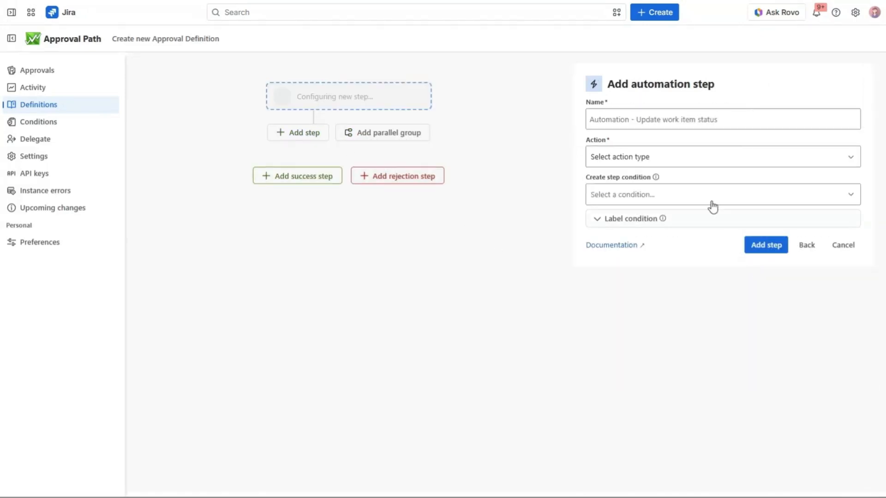
{"action": "left_click", "coordinate": [665, 162]}
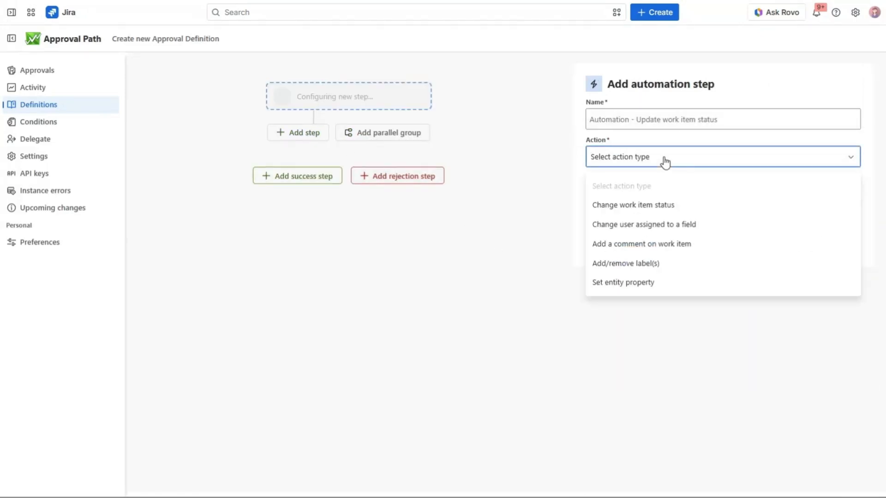
{"action": "left_click", "coordinate": [674, 205]}
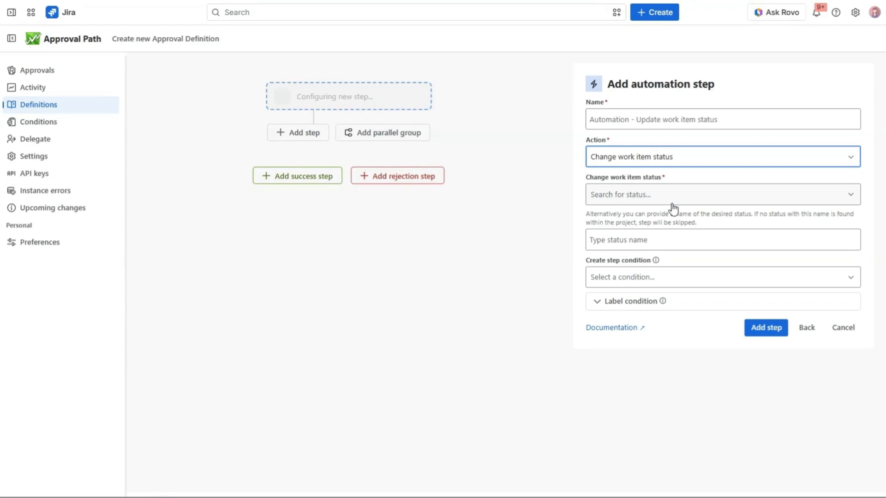
{"action": "left_click", "coordinate": [692, 197]}
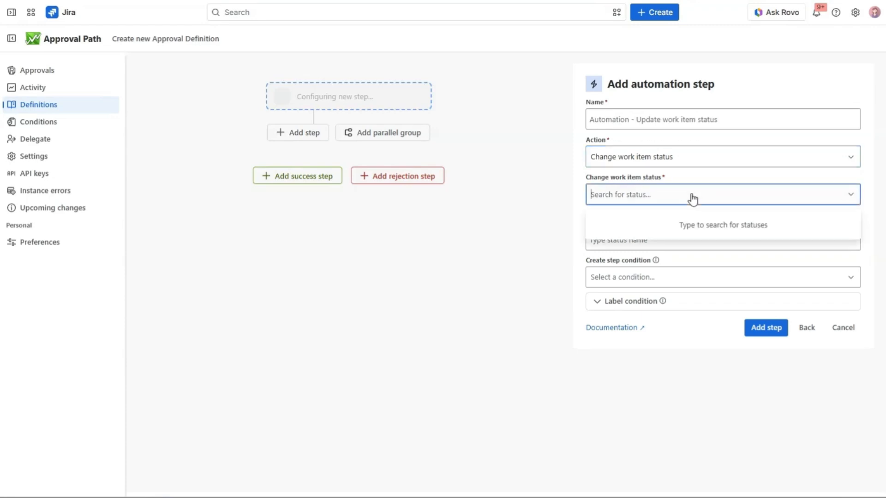
{"action": "left_click", "coordinate": [699, 163]}
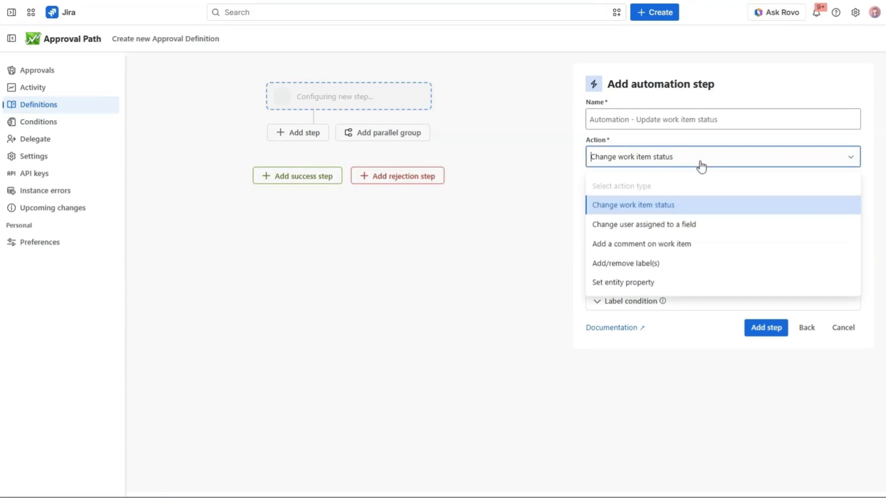
{"action": "left_click", "coordinate": [696, 230]}
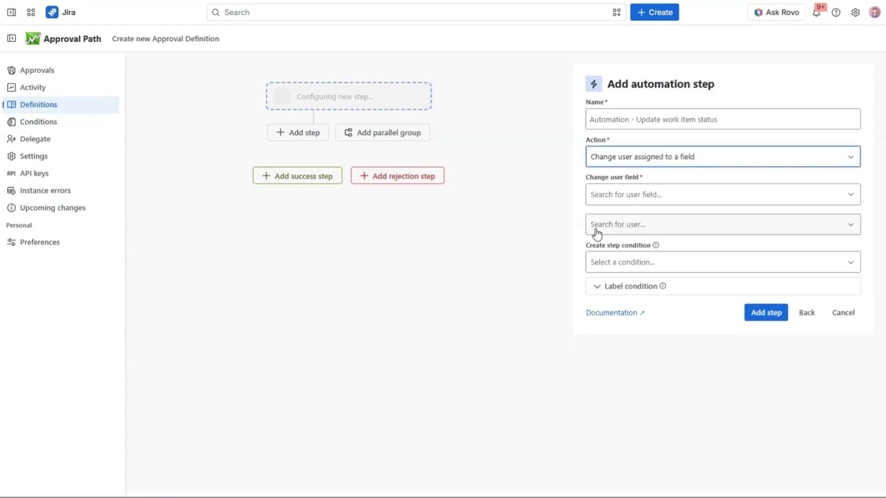
{"action": "left_click", "coordinate": [661, 198]}
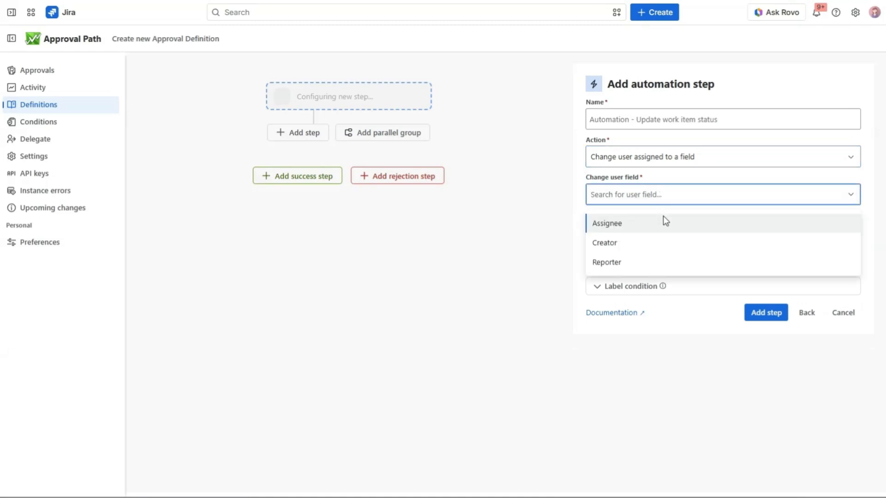
Step: Examine the automation options for adding a comment, adding or removing labels, and setting an entity property
{"action": "left_click", "coordinate": [686, 159]}
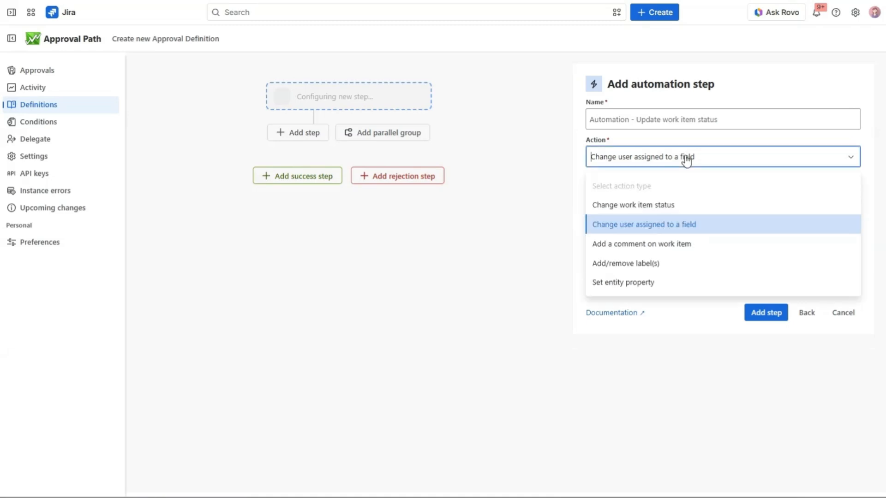
{"action": "left_click", "coordinate": [670, 248]}
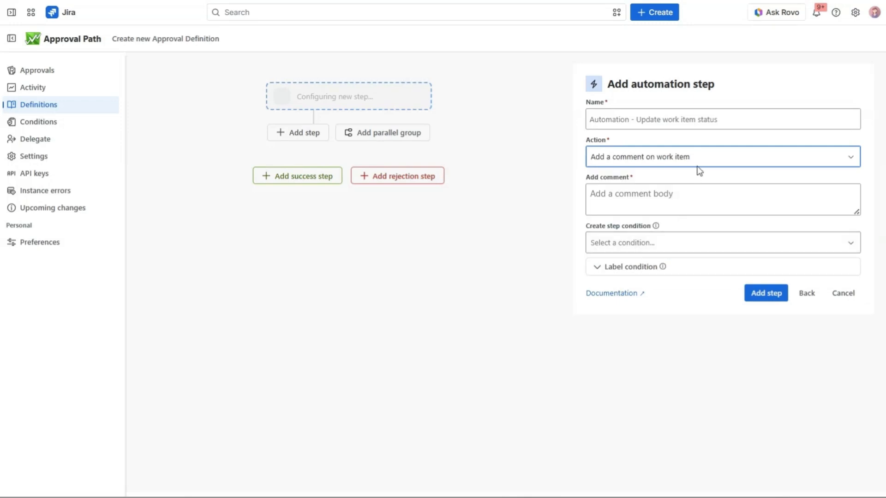
{"action": "left_click", "coordinate": [701, 162]}
{"action": "left_click", "coordinate": [669, 265]}
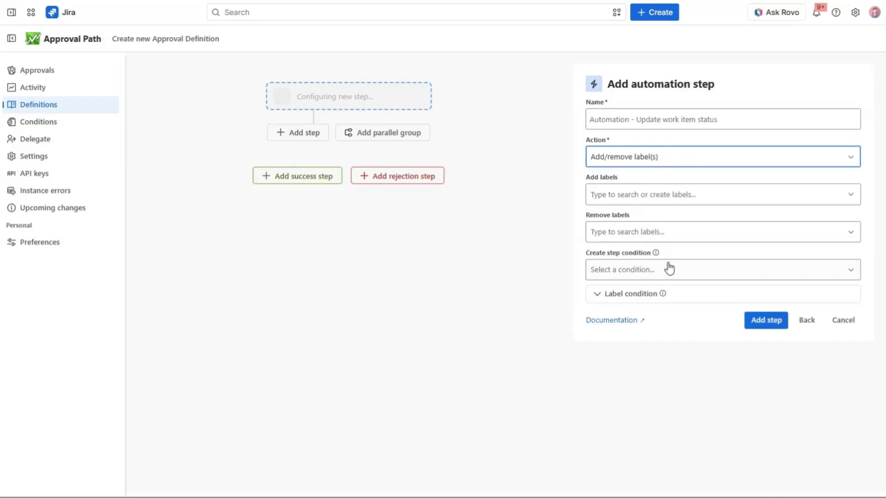
{"action": "left_click", "coordinate": [684, 163]}
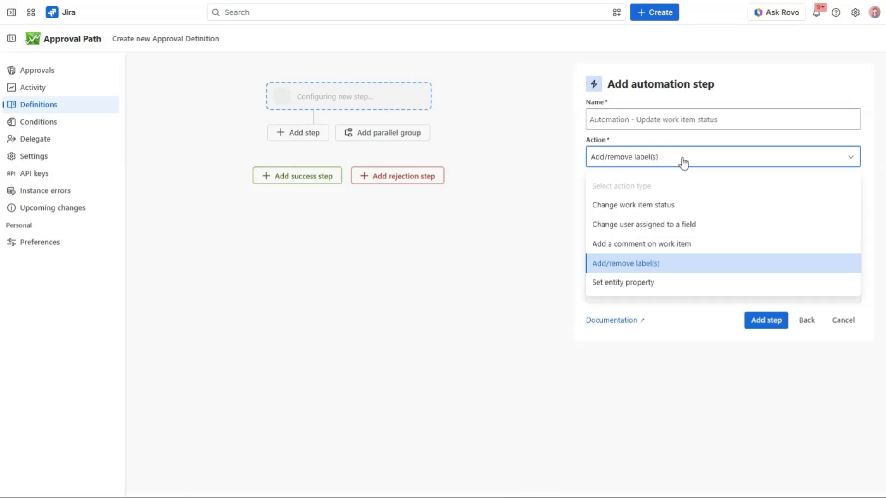
{"action": "left_click", "coordinate": [660, 284]}
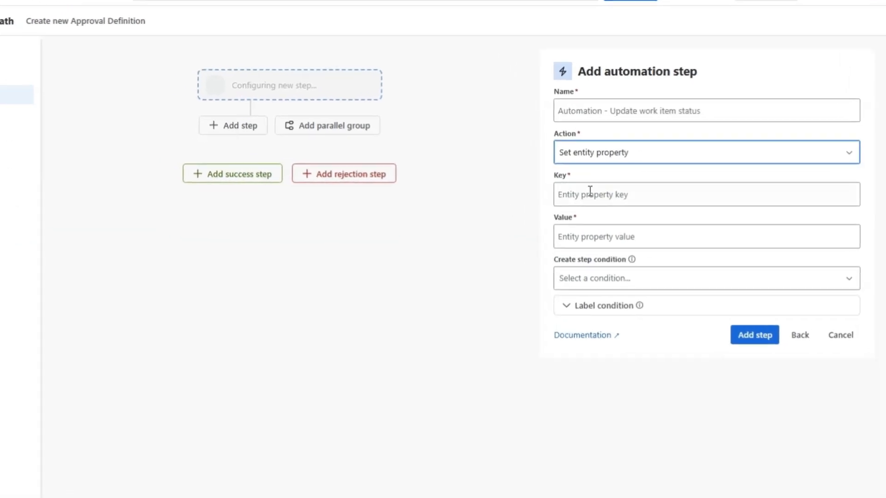
{"action": "left_click", "coordinate": [661, 155]}
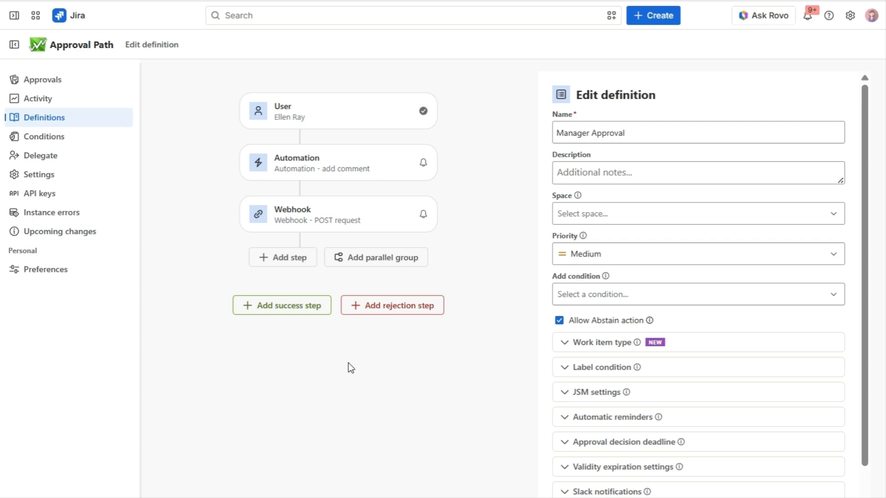
Step: Examine the comment automation step in the Manager Approval definition and the step types offered for approval success and rejection
{"action": "left_click", "coordinate": [387, 170]}
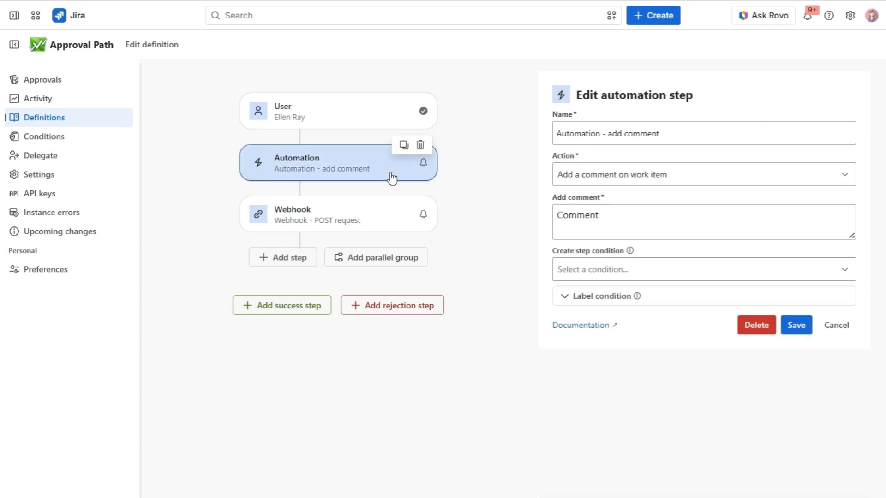
{"action": "left_click_drag", "start_coordinate": [393, 178], "coordinate": [354, 204]}
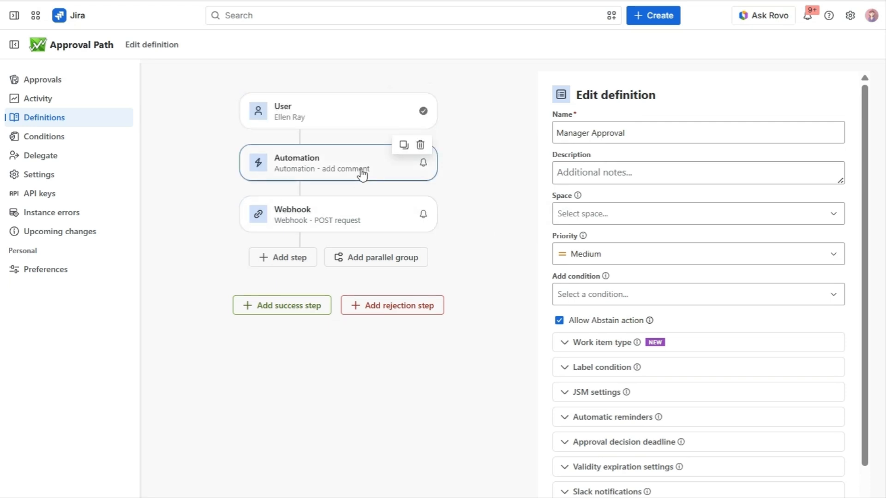
{"action": "left_click", "coordinate": [294, 311]}
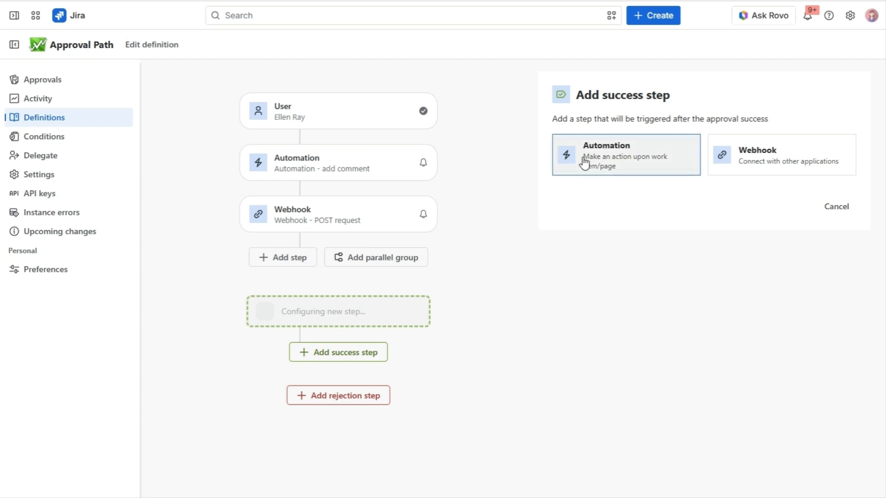
{"action": "left_click", "coordinate": [351, 397]}
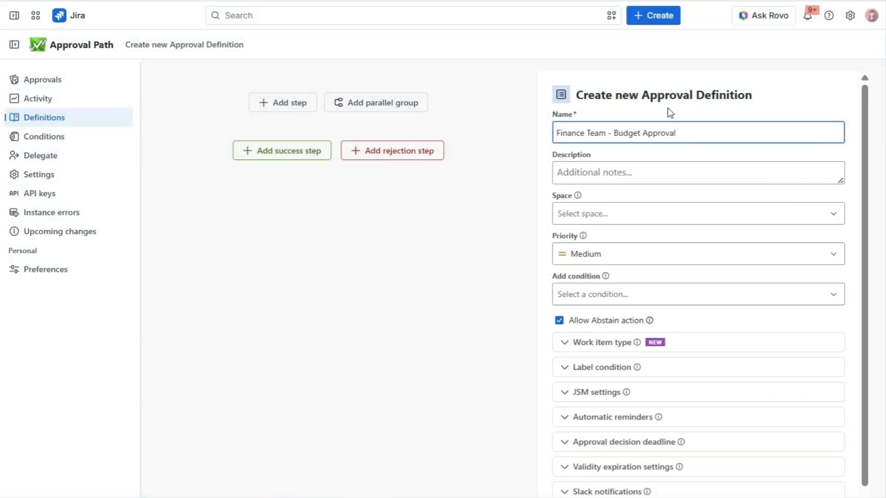
Step: Add a single-user approval step to the Finance Team - Budget Approval definition, choosing the approver found by searching for "e"
{"action": "left_click", "coordinate": [272, 102]}
{"action": "left_click", "coordinate": [598, 155]}
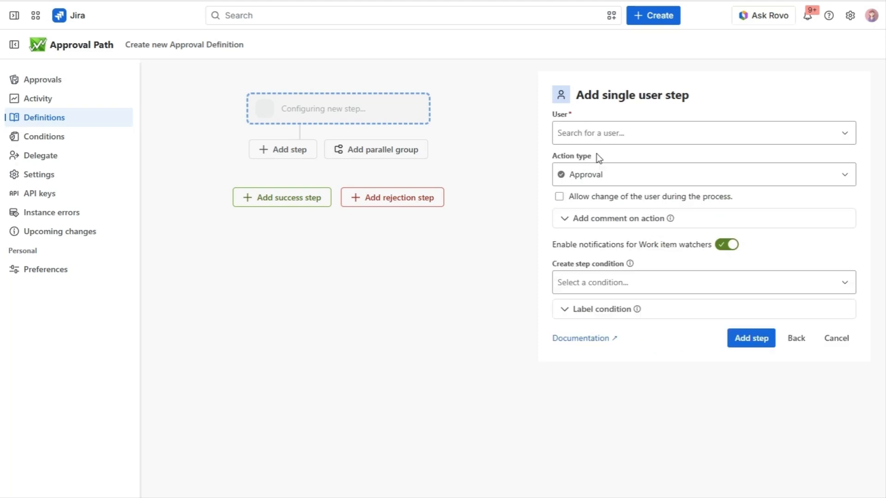
{"action": "left_click", "coordinate": [631, 137]}
{"action": "type", "text": "e"}
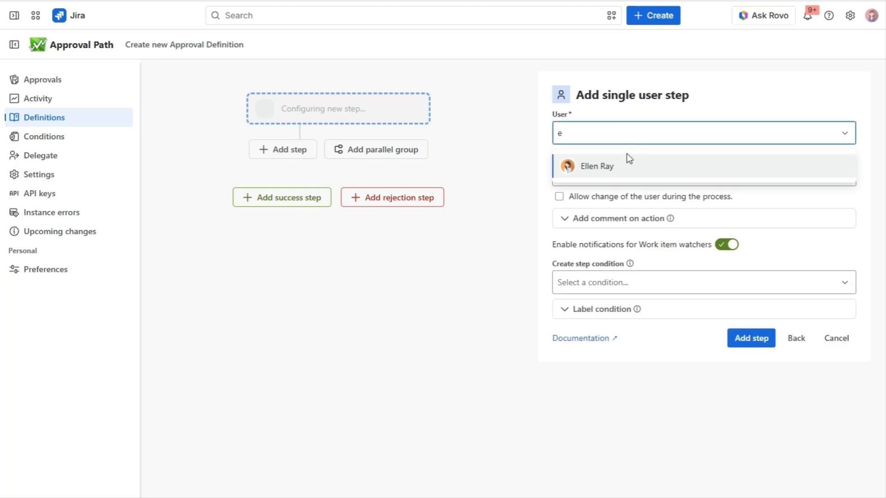
{"action": "left_click", "coordinate": [628, 162]}
{"action": "left_click", "coordinate": [736, 344]}
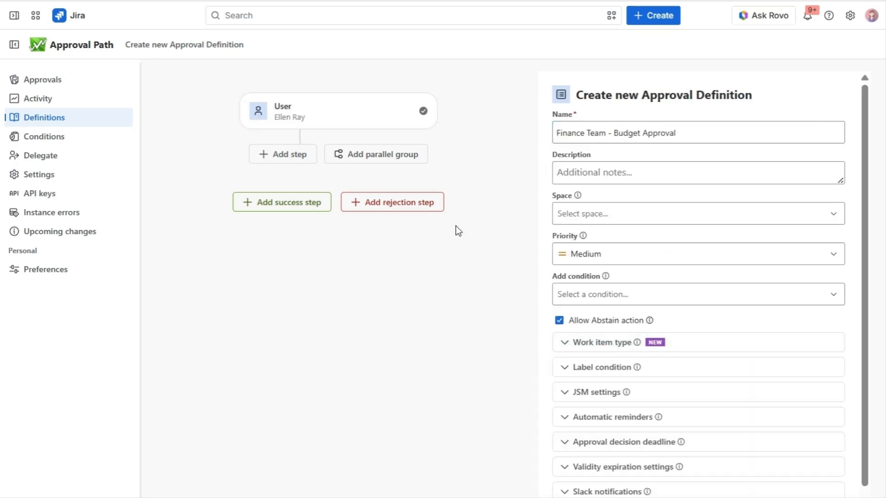
Step: Add an automation step named Add Comment that posts "Manager approved: Sent to Finance Team" as a comment on the work item
{"action": "left_click", "coordinate": [291, 155]}
{"action": "left_click", "coordinate": [781, 322]}
{"action": "left_click", "coordinate": [653, 182]}
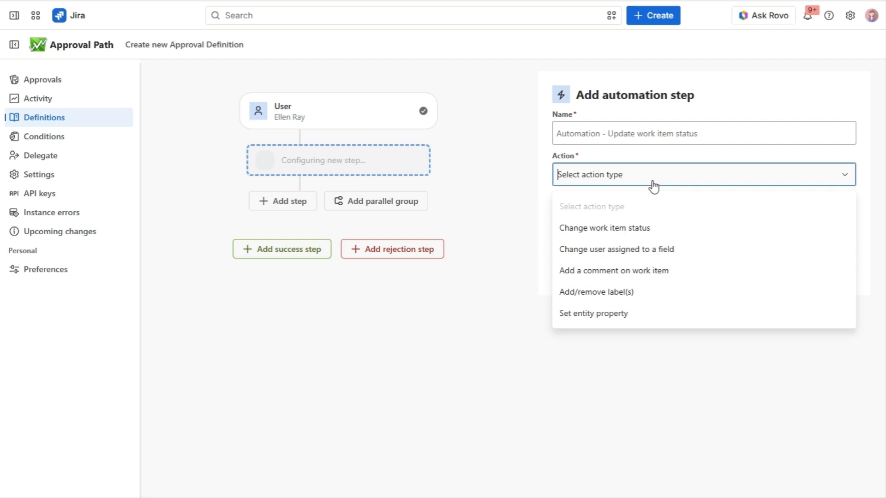
{"action": "left_click", "coordinate": [673, 267]}
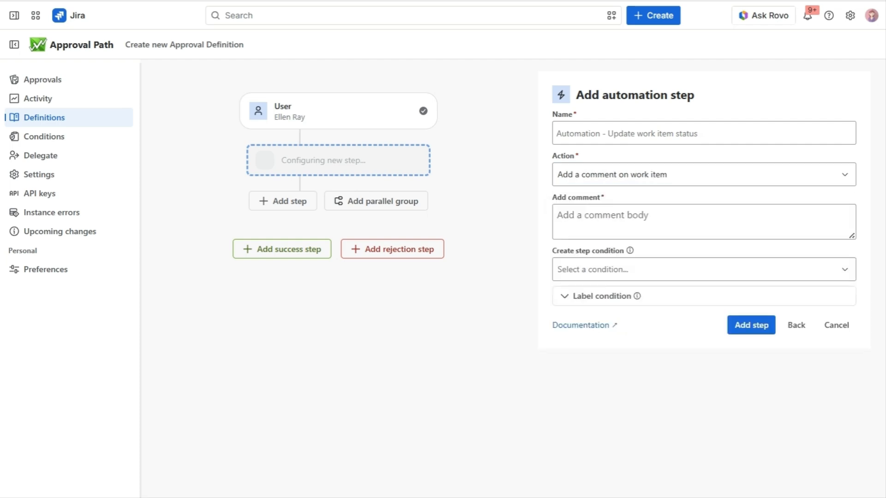
{"action": "left_click", "coordinate": [631, 229]}
{"action": "type", "text": "Manager approved: Sent to Finance Team"}
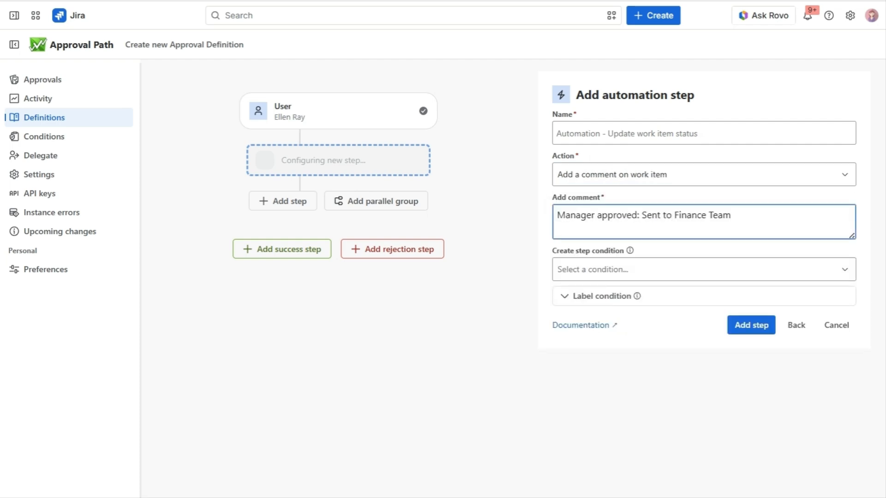
{"action": "left_click", "coordinate": [752, 326]}
{"action": "left_click", "coordinate": [608, 142]}
{"action": "type", "text": "Add Comment"}
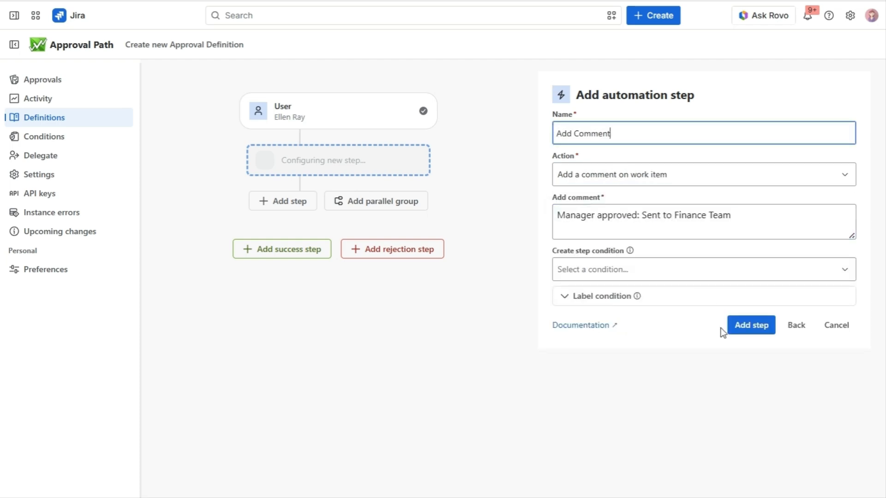
{"action": "left_click", "coordinate": [733, 325]}
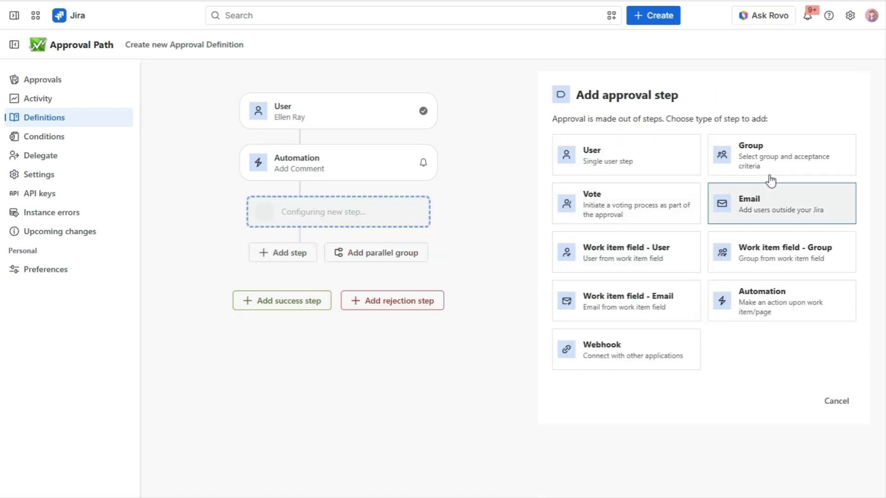
Step: Add a group approval step for Finance team after the comment automation and open its settings
{"action": "left_click", "coordinate": [769, 175]}
{"action": "left_click", "coordinate": [696, 140]}
{"action": "type", "text": "f"}
{"action": "left_click", "coordinate": [676, 173]}
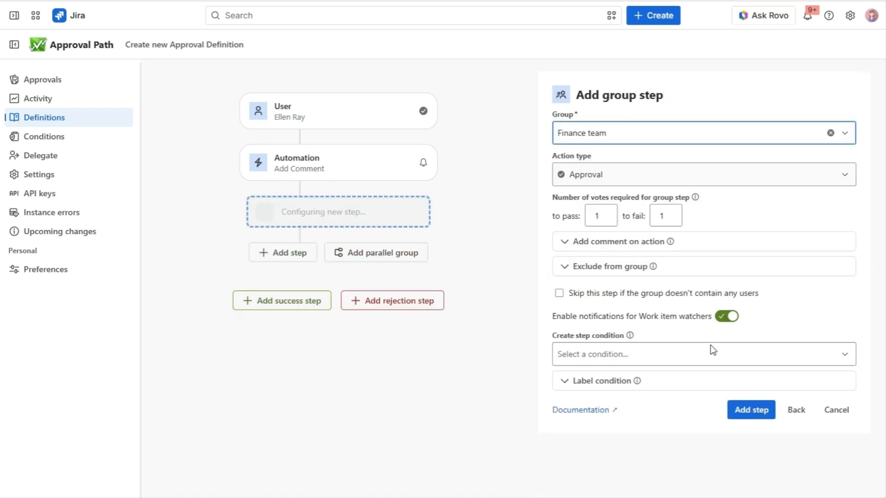
{"action": "left_click", "coordinate": [751, 410]}
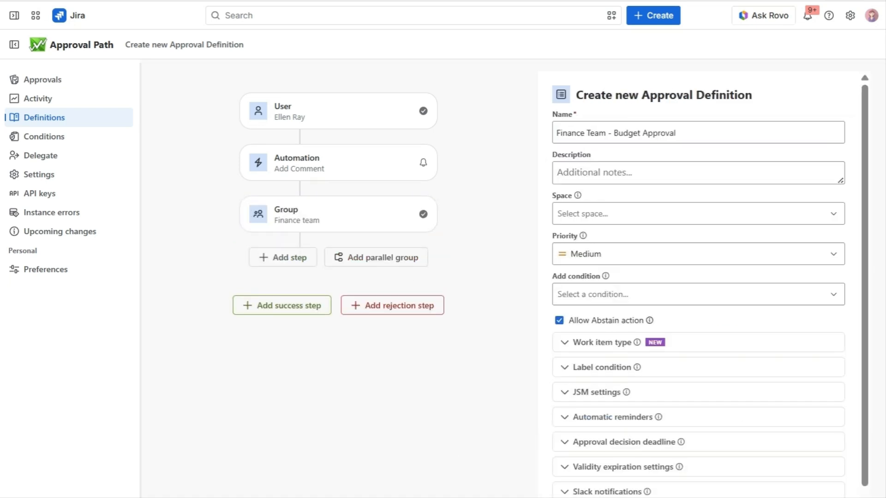
{"action": "left_click", "coordinate": [338, 214]}
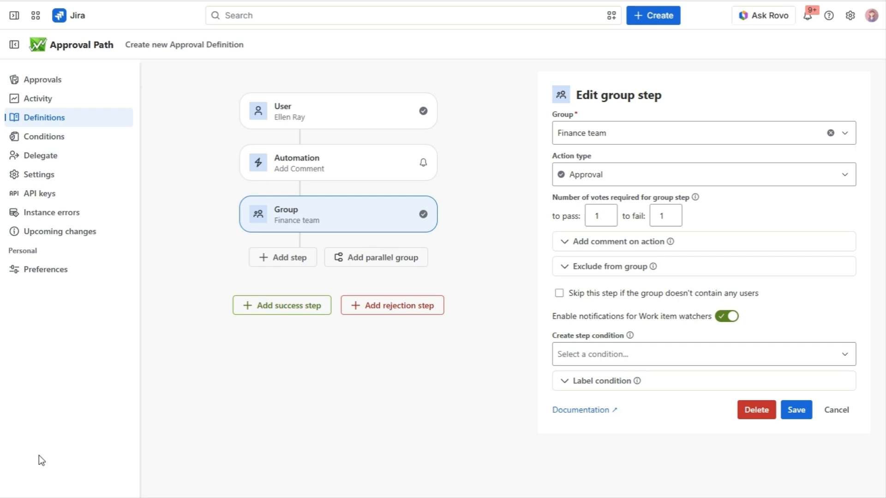
Step: Add a success automation step named "Change work item status → Done" that changes the work item status to Done
{"action": "left_click", "coordinate": [275, 306]}
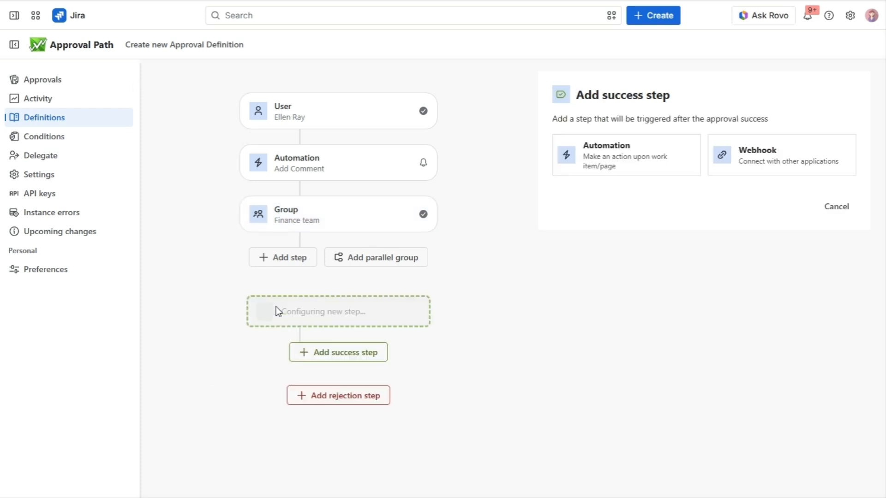
{"action": "left_click", "coordinate": [578, 170]}
{"action": "left_click", "coordinate": [613, 175]}
{"action": "left_click", "coordinate": [617, 228]}
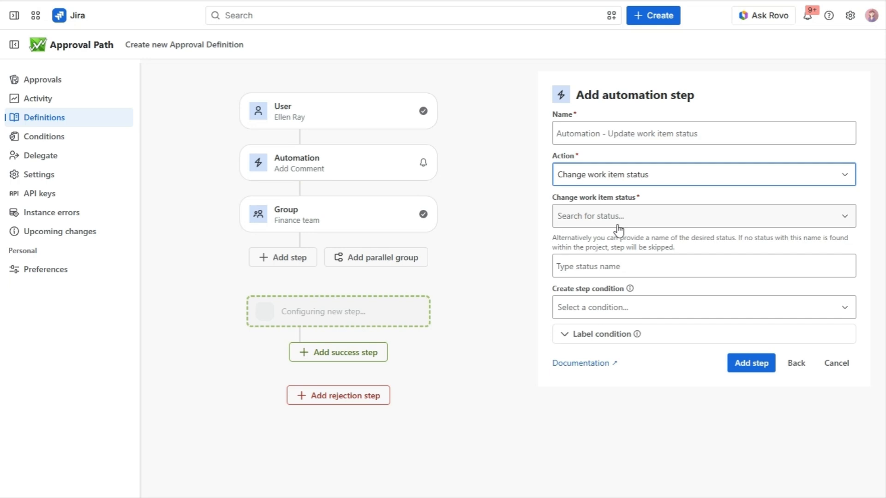
{"action": "left_click", "coordinate": [666, 143]}
{"action": "type", "text": "Change work item status → Done"}
{"action": "left_click", "coordinate": [645, 222]}
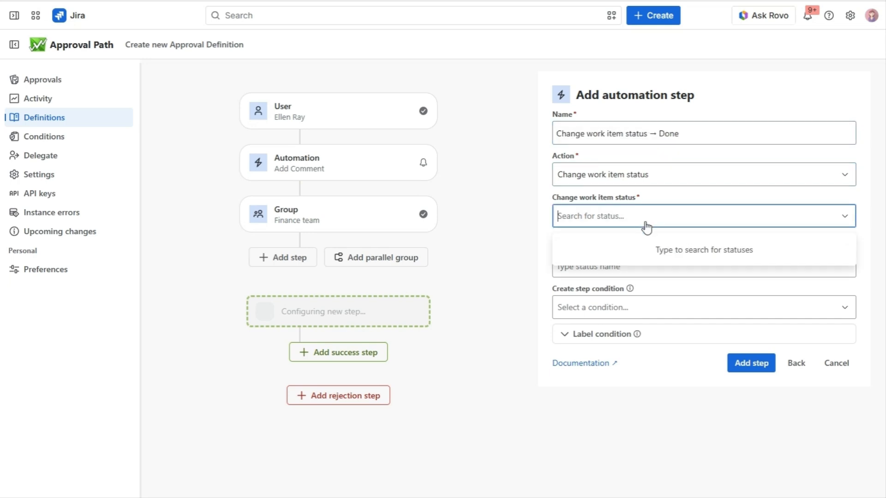
{"action": "type", "text": "Done"}
{"action": "left_click", "coordinate": [649, 245]}
{"action": "left_click", "coordinate": [752, 373]}
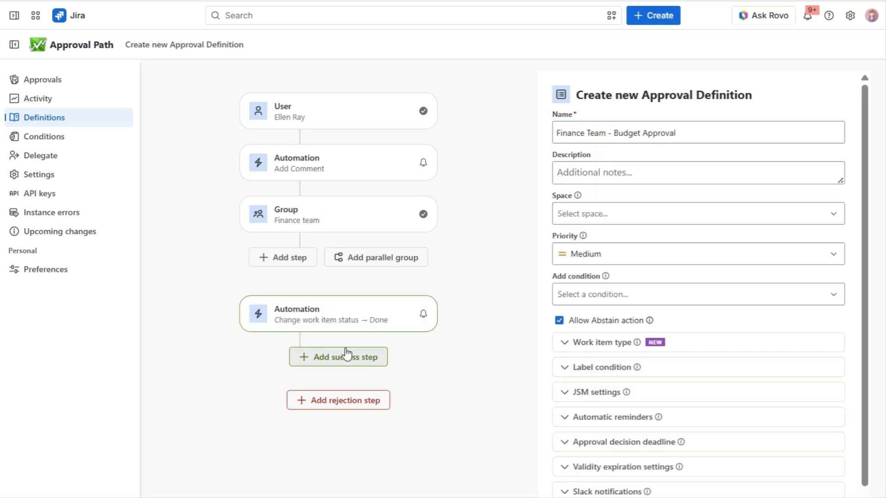
Step: Add a success automation step named Comment that posts "Budget approval complete. All approvers signed off — moving to Done." on the work item
{"action": "left_click", "coordinate": [346, 356]}
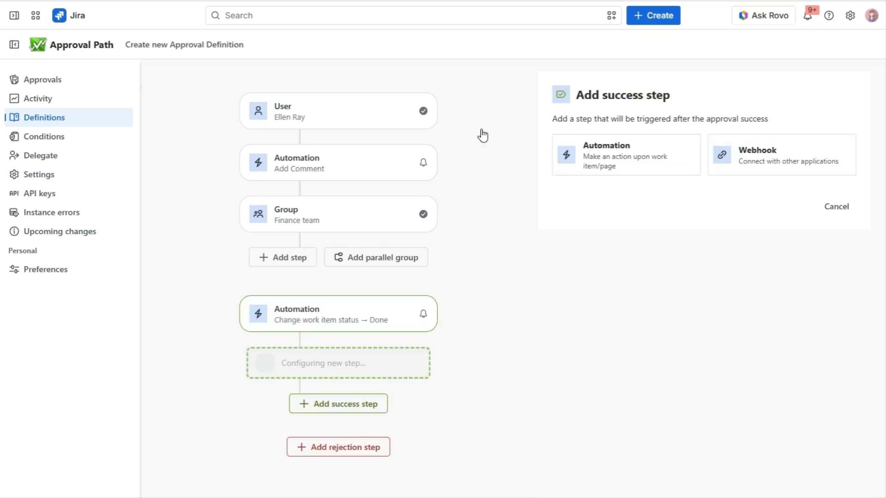
{"action": "left_click", "coordinate": [652, 156]}
{"action": "left_click", "coordinate": [645, 183]}
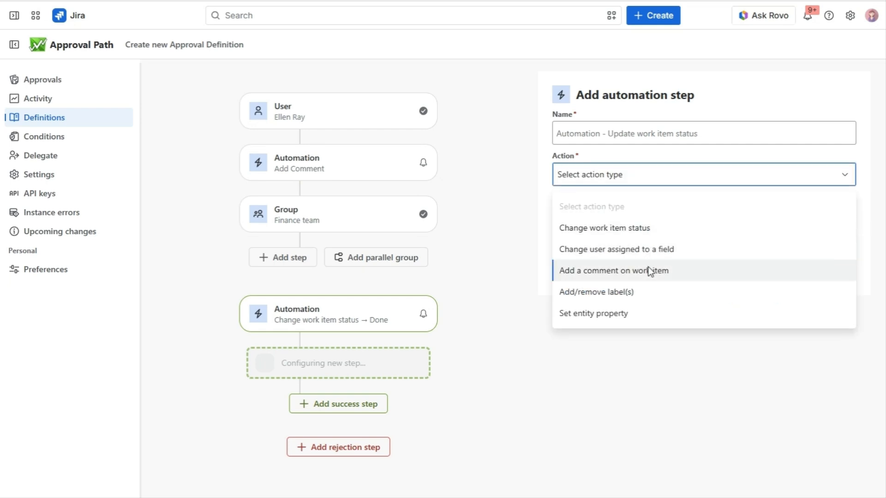
{"action": "left_click", "coordinate": [650, 271]}
{"action": "left_click", "coordinate": [645, 218]}
{"action": "type", "text": "Budget approval complete. All approvers signed off — moving to Done."}
{"action": "left_click", "coordinate": [633, 125]}
{"action": "type", "text": "Col"}
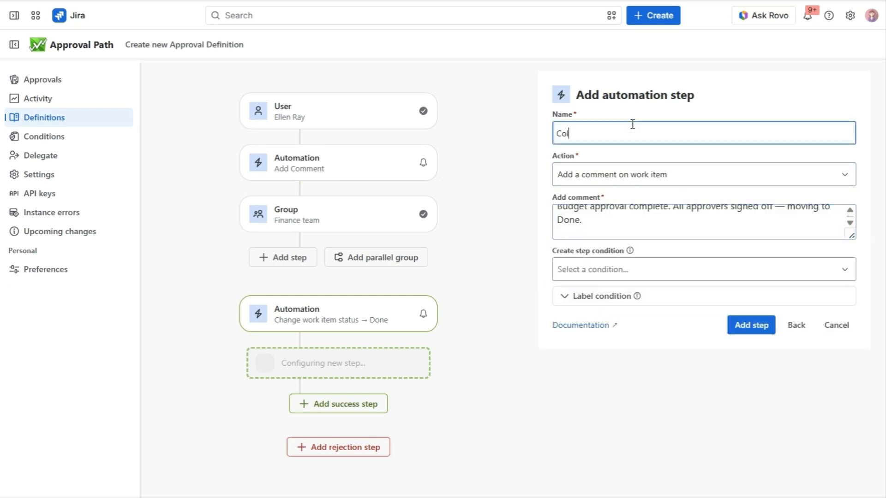
{"action": "type", "text": "mment"}
{"action": "left_click", "coordinate": [734, 326]}
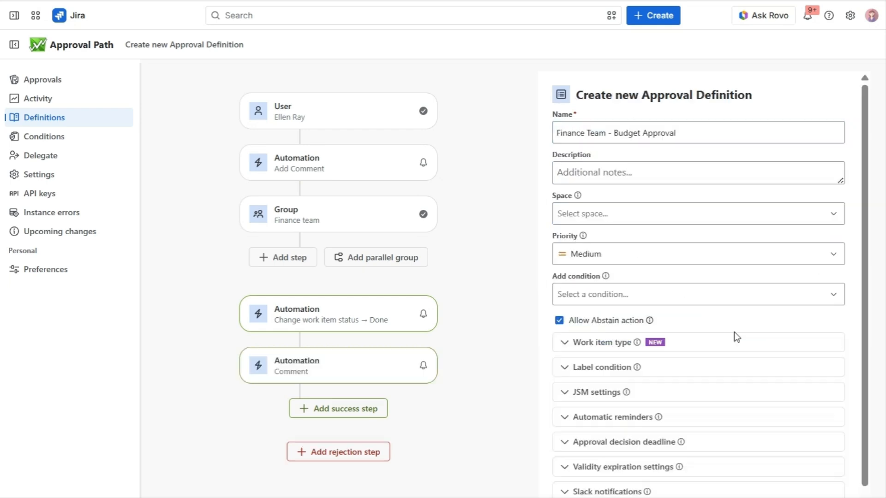
Step: Add a rejection automation step named "Add "rejected' label" that adds the label rejected to the work item
{"action": "left_click", "coordinate": [342, 457]}
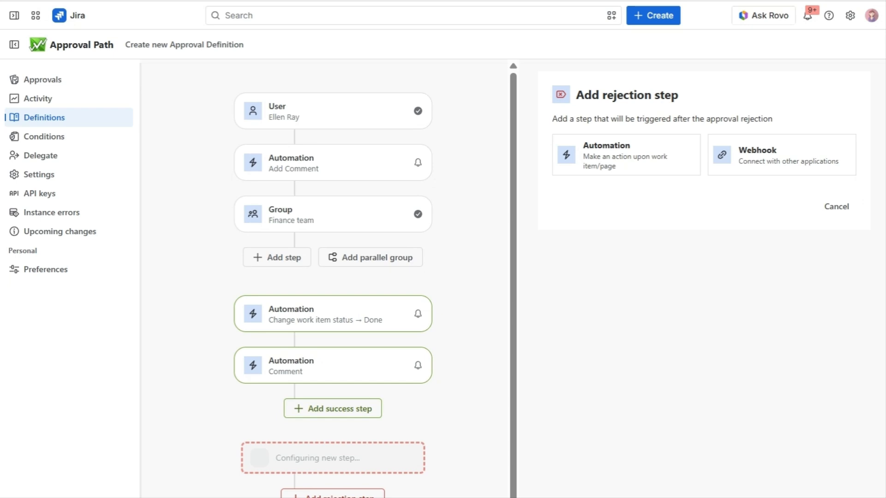
{"action": "left_click", "coordinate": [623, 173]}
{"action": "left_click", "coordinate": [638, 141]}
{"action": "type", "text": "Add \"rejected\" label"}
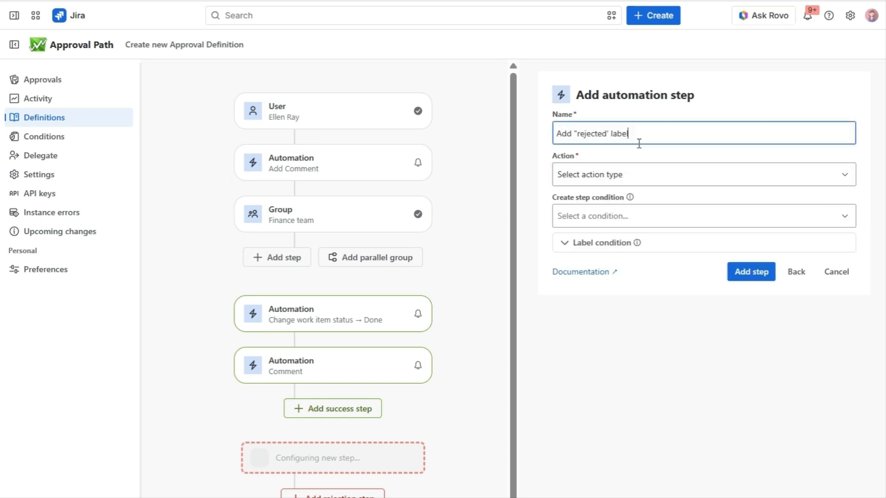
{"action": "left_click", "coordinate": [633, 173]}
{"action": "left_click", "coordinate": [638, 290]}
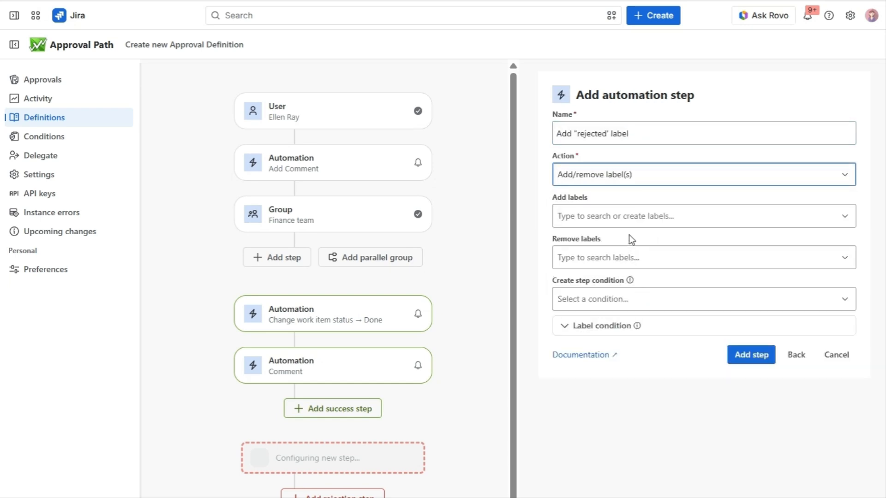
{"action": "left_click", "coordinate": [636, 223]}
{"action": "type", "text": "rejected"}
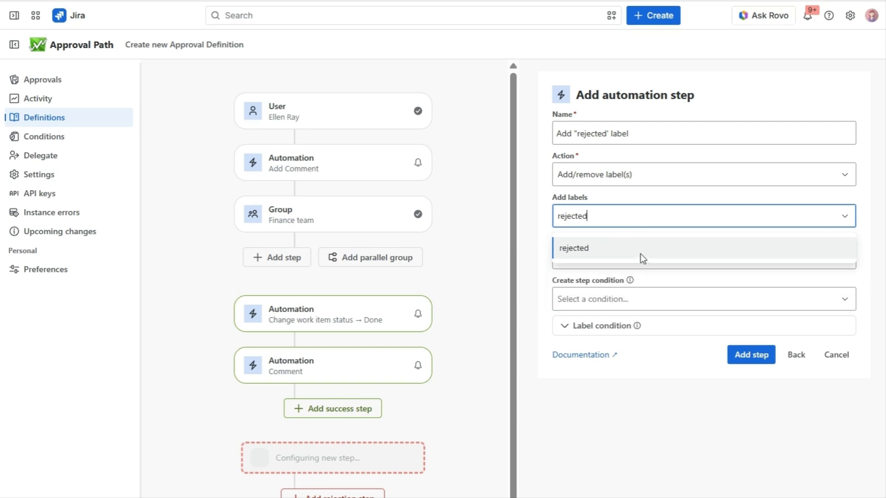
{"action": "left_click", "coordinate": [640, 254]}
{"action": "left_click", "coordinate": [752, 354]}
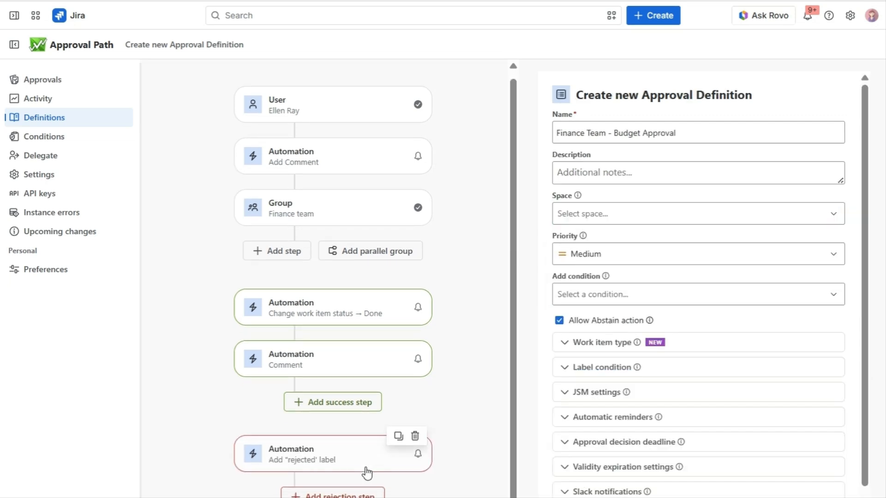
Step: Add a second rejection automation step that changes the user in the Assignee field to the team member found by first name
{"action": "left_click", "coordinate": [359, 496]}
{"action": "left_click", "coordinate": [625, 160]}
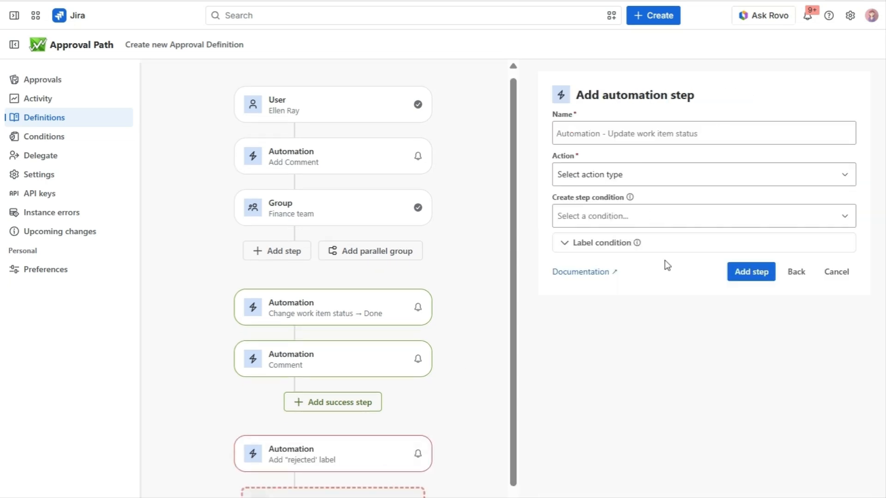
{"action": "left_click", "coordinate": [605, 173]}
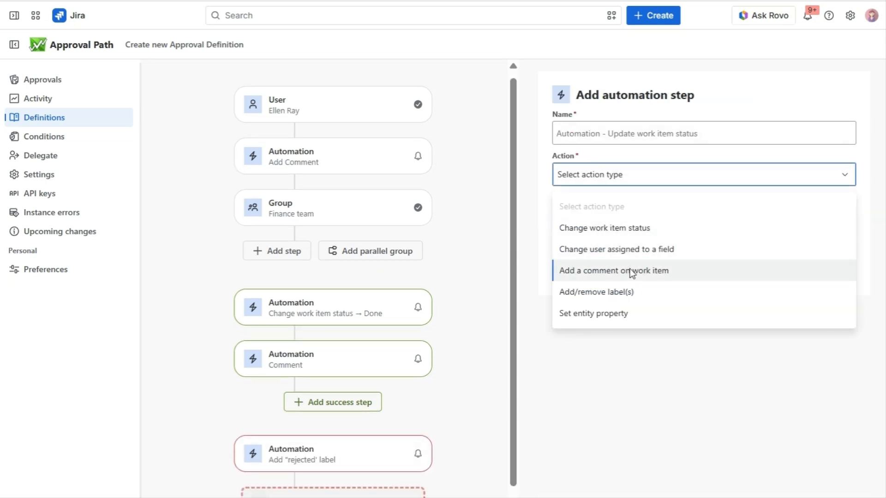
{"action": "left_click", "coordinate": [653, 252]}
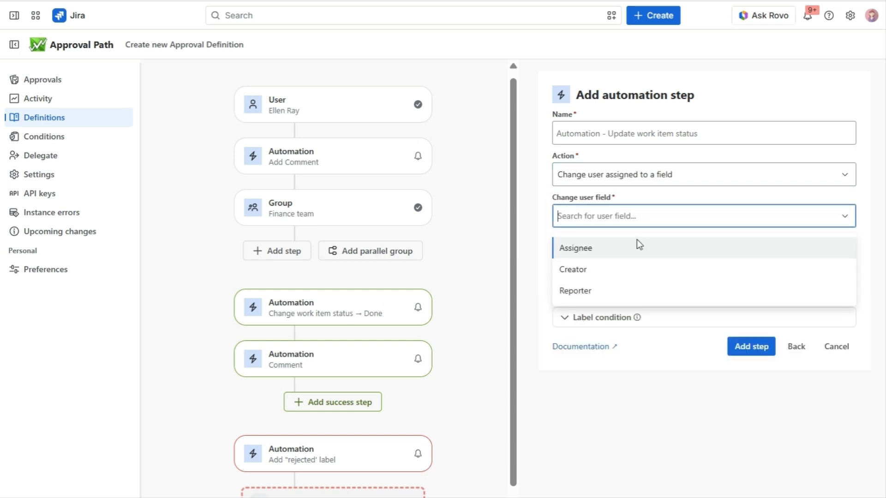
{"action": "left_click", "coordinate": [641, 254]}
{"action": "type", "text": "paul"}
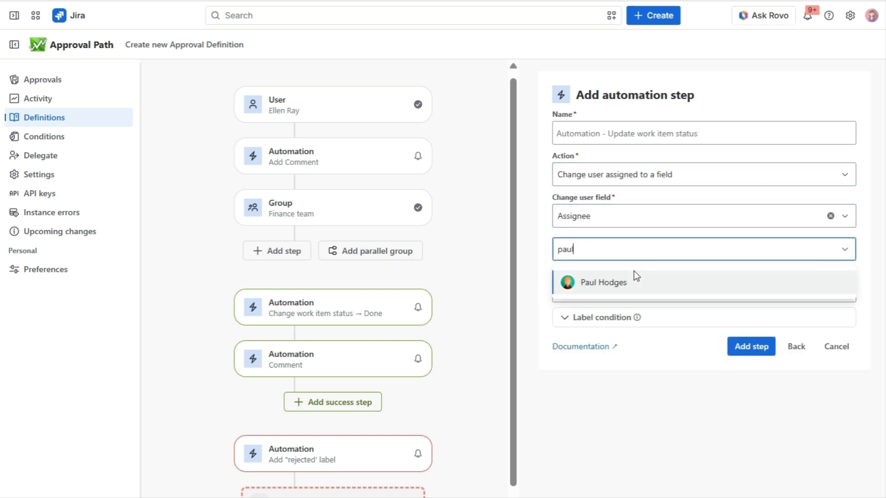
{"action": "left_click", "coordinate": [634, 279]}
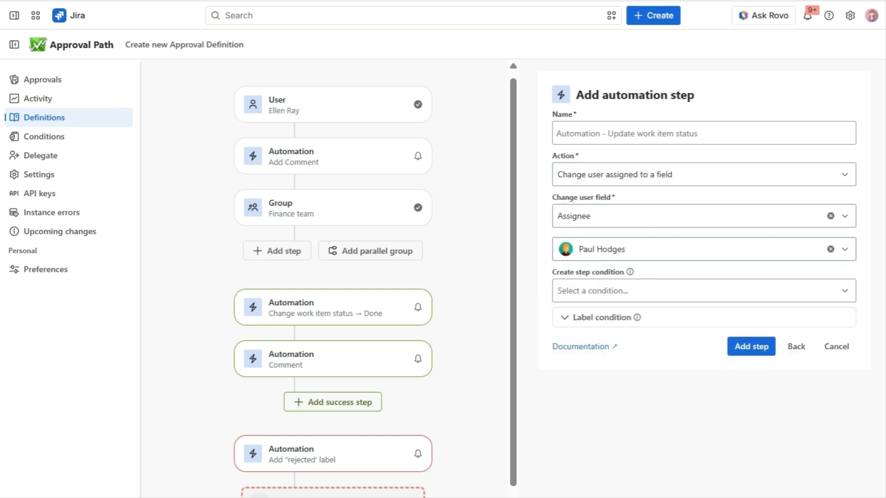
{"action": "left_click", "coordinate": [752, 346]}
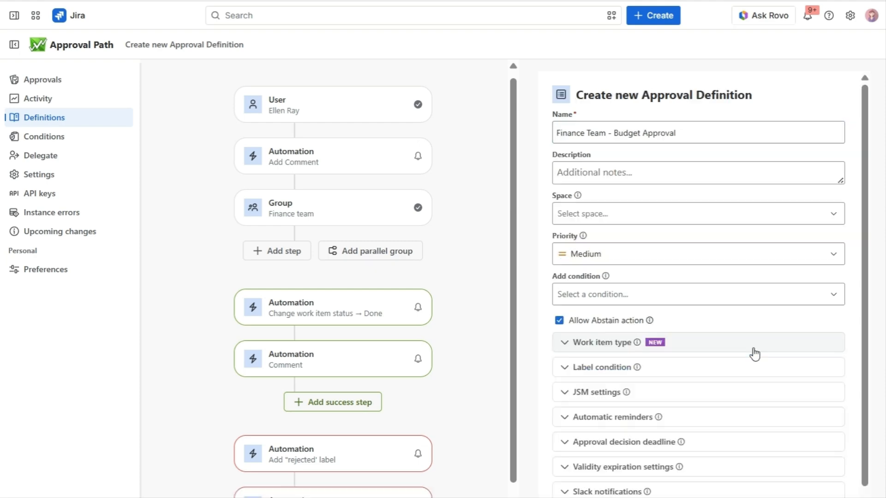
{"action": "scroll", "coordinate": [438, 371], "scroll_direction": "down", "scroll_amount": 1}
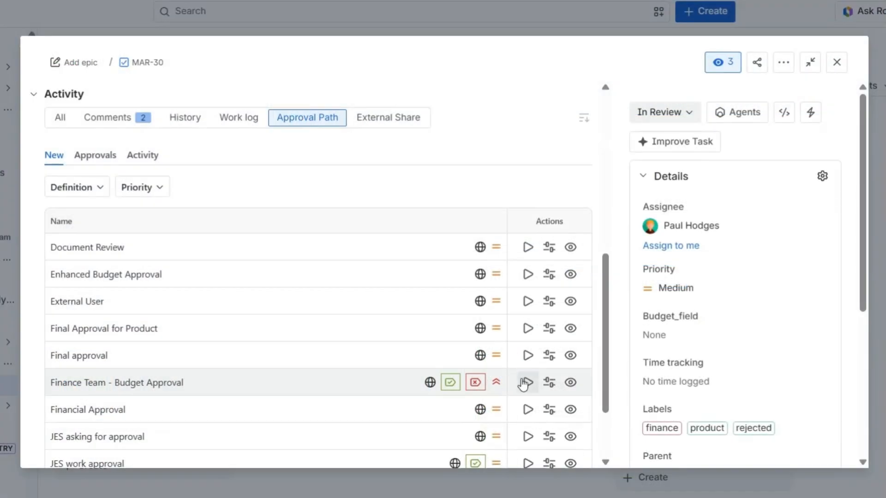
Step: Start the Finance Team - Budget Approval on work item MAR-30, refresh its progress and open the work item's comments
{"action": "left_click", "coordinate": [523, 383]}
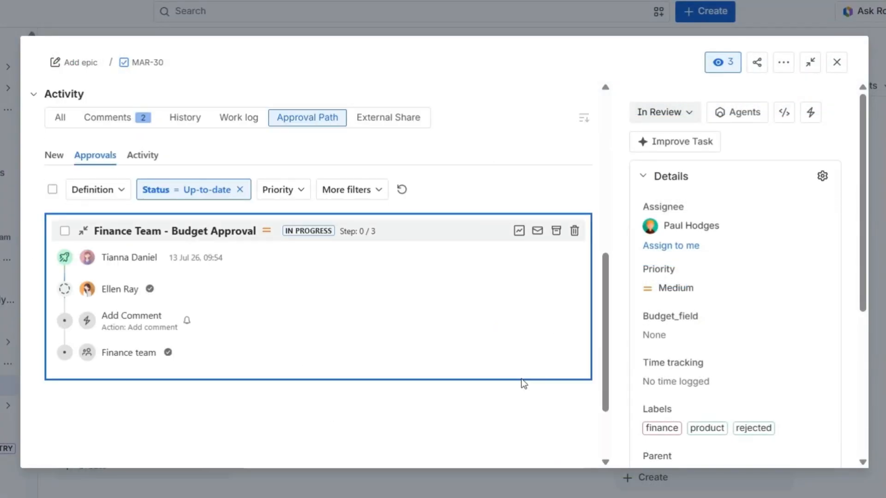
{"action": "left_click", "coordinate": [402, 189]}
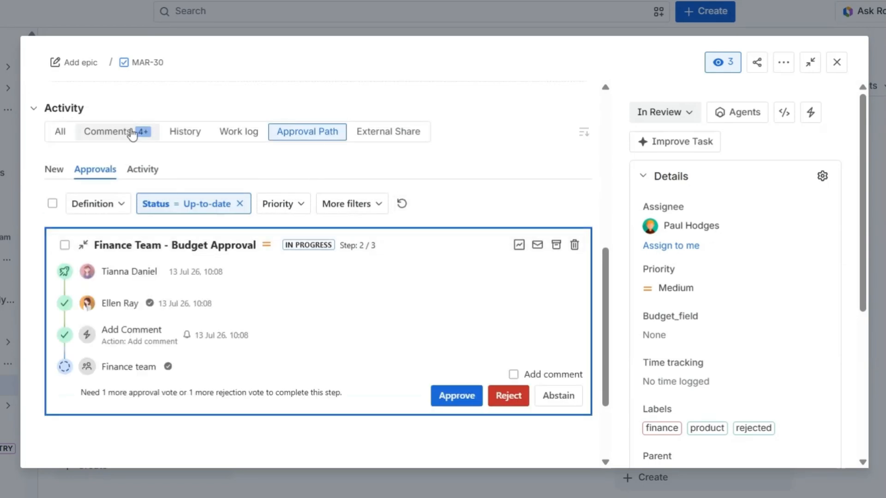
{"action": "left_click", "coordinate": [132, 132]}
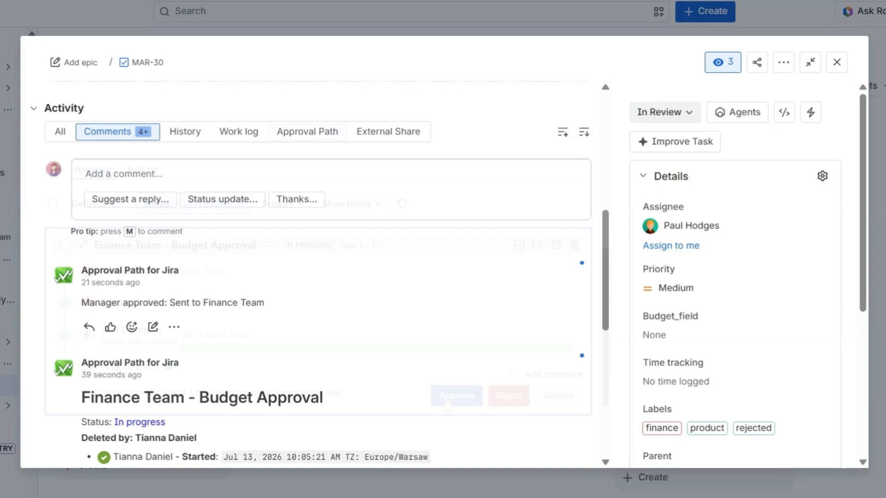
Step: Approve the Finance team step on MAR-30 and review the work item's comments and refreshed approvals
{"action": "left_click", "coordinate": [451, 398]}
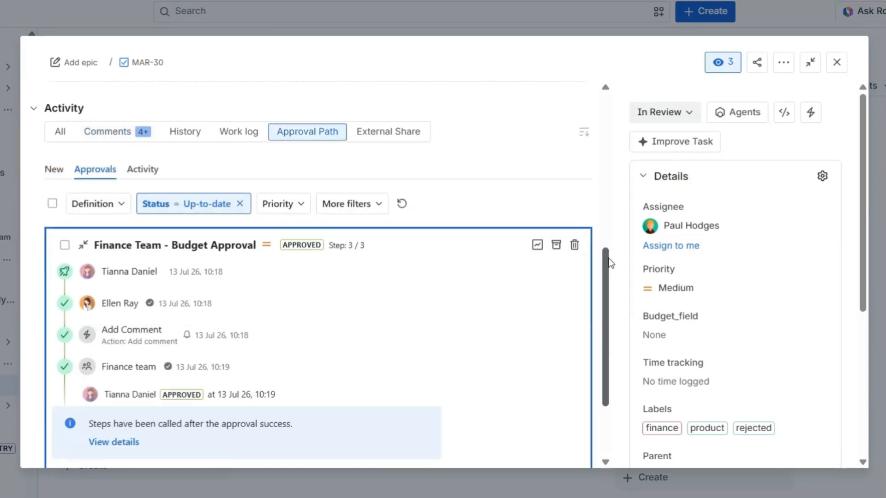
{"action": "scroll", "coordinate": [610, 262], "scroll_direction": "down", "scroll_amount": 1}
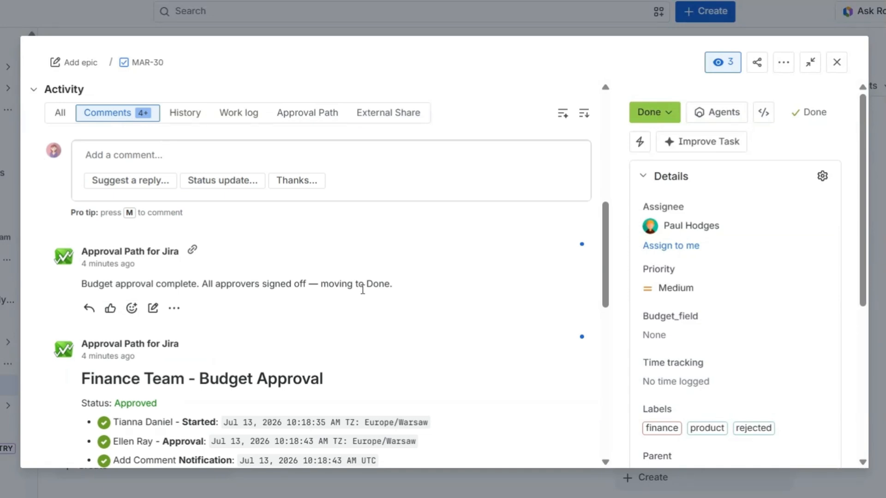
{"action": "scroll", "coordinate": [363, 289], "scroll_direction": "down", "scroll_amount": 2}
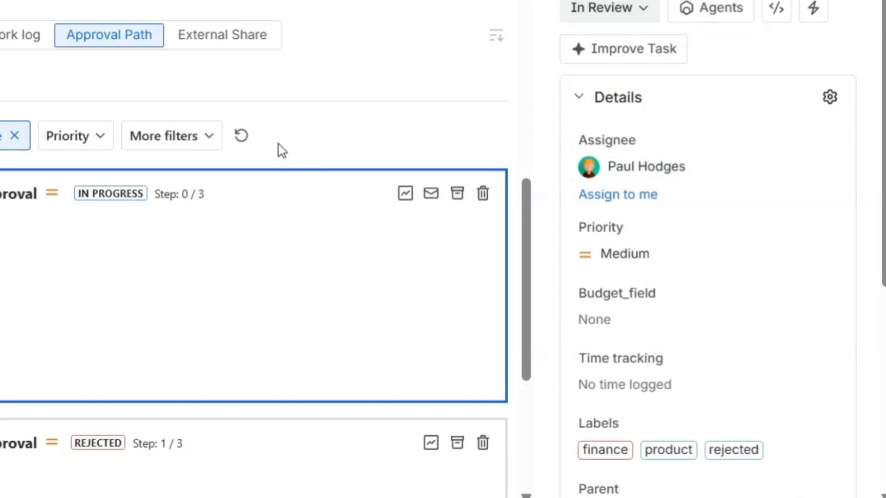
{"action": "left_click", "coordinate": [249, 137]}
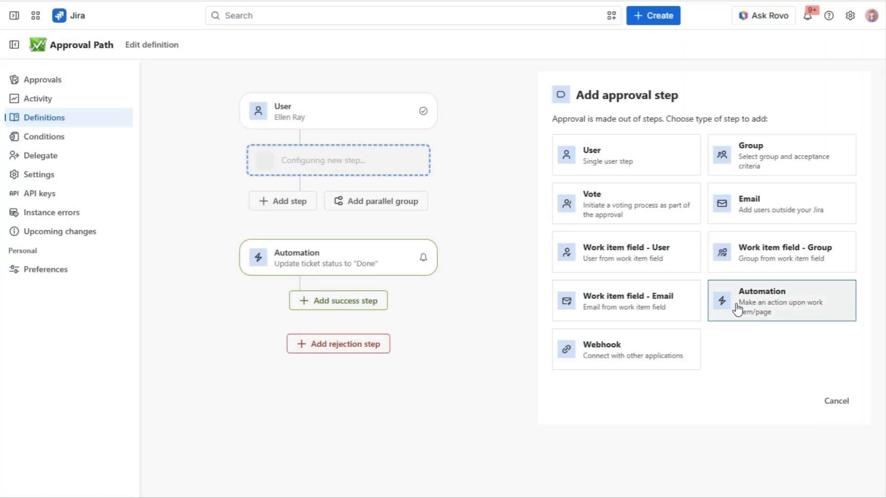
Step: Examine the Automation and Webhook step types offered for a new approval step in the definition
{"action": "left_click", "coordinate": [737, 308]}
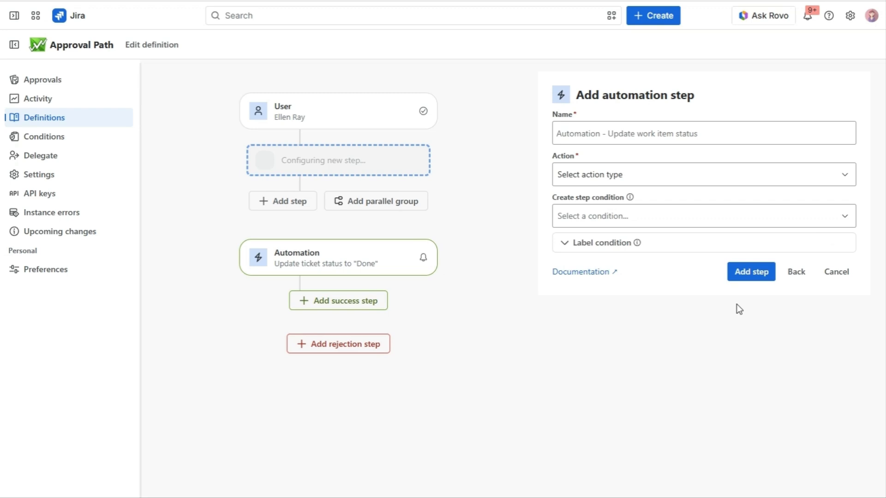
{"action": "left_click", "coordinate": [795, 281]}
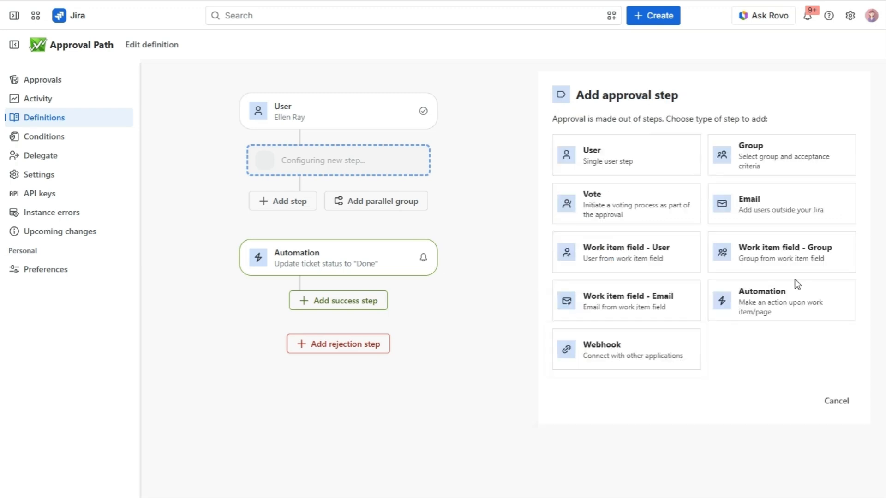
{"action": "left_click", "coordinate": [619, 355]}
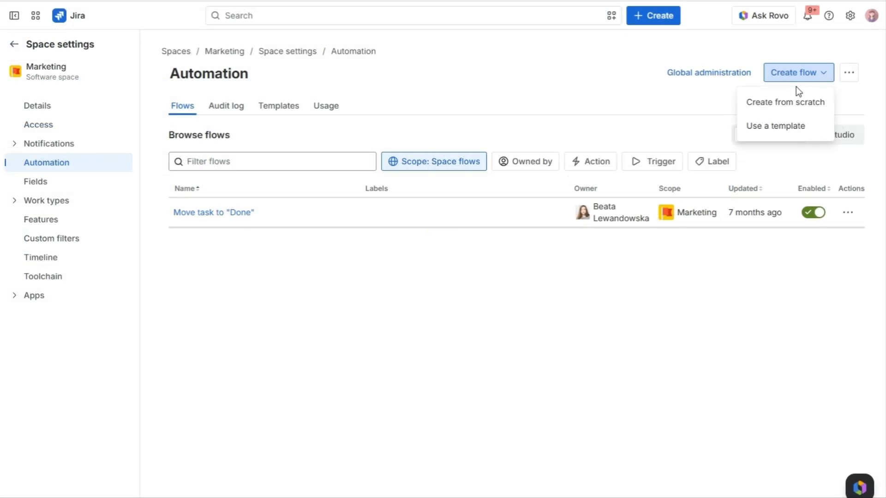
Step: Create a Marketing space automation flow from scratch with the Work item assigned trigger and open its Approval Path actions step
{"action": "left_click", "coordinate": [785, 102]}
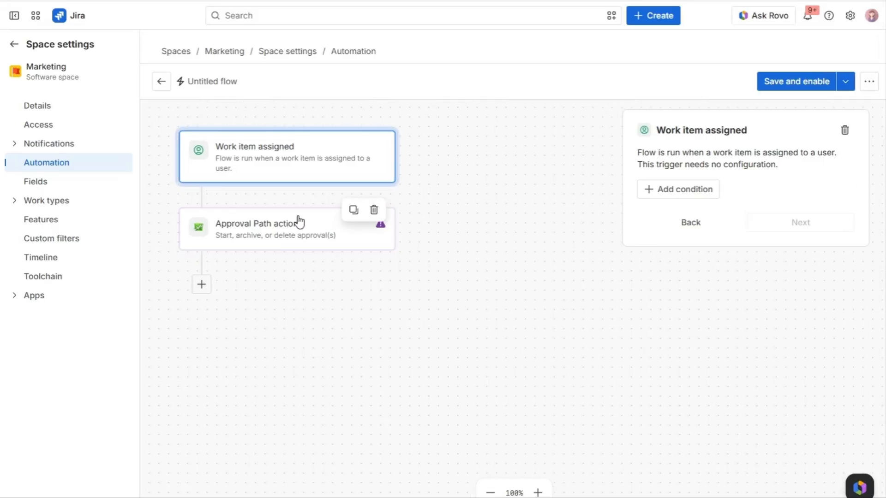
{"action": "left_click", "coordinate": [295, 222]}
{"action": "left_click", "coordinate": [297, 226]}
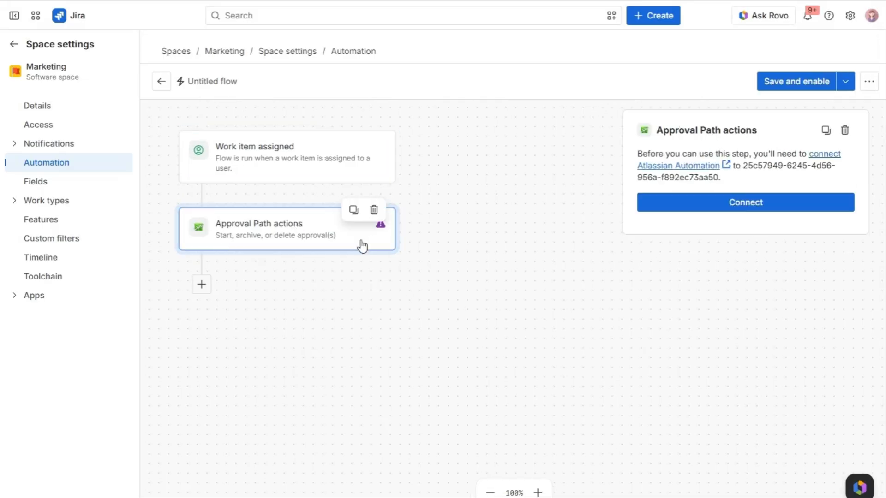